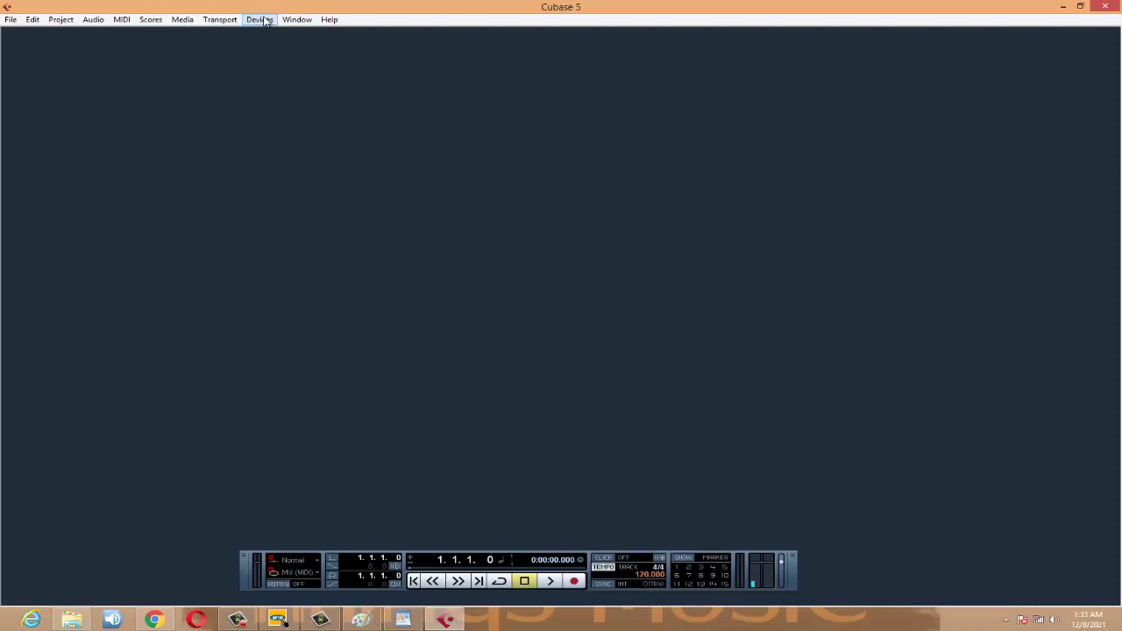
Step: Select AudioBox ASIO Driver as the VST audio driver in Device Setup and confirm with OK
click(266, 21)
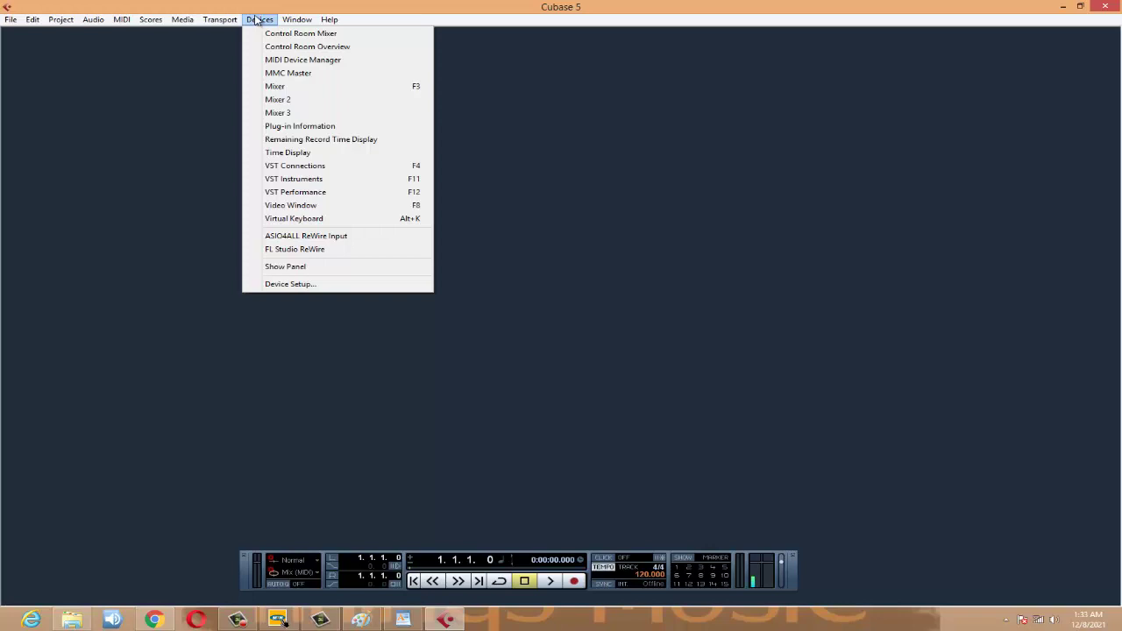
click(309, 286)
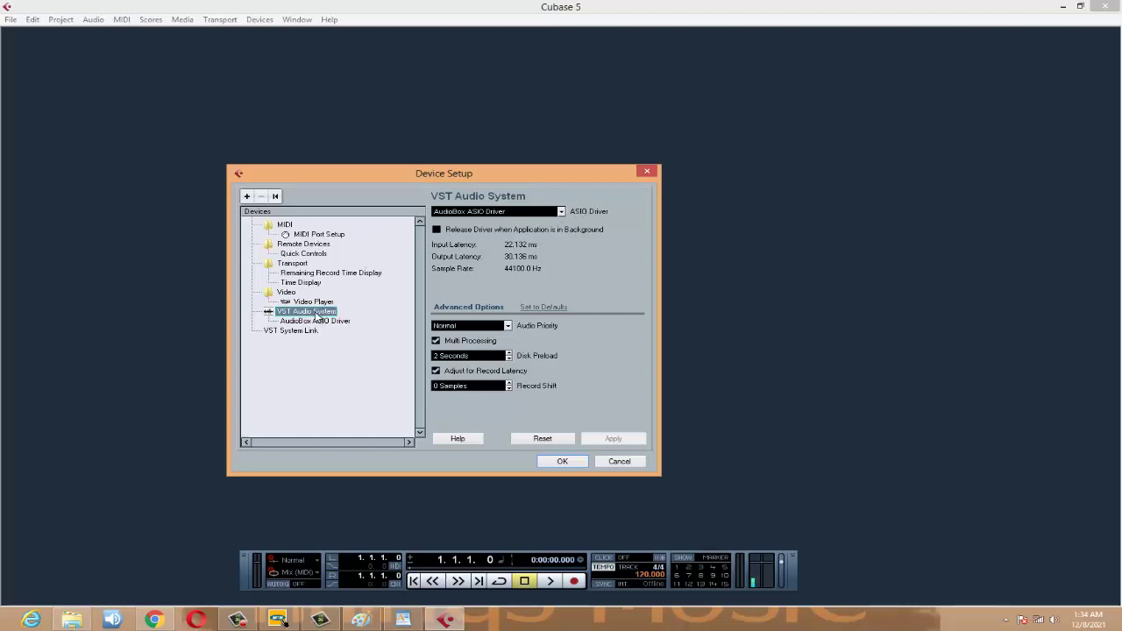
click(562, 212)
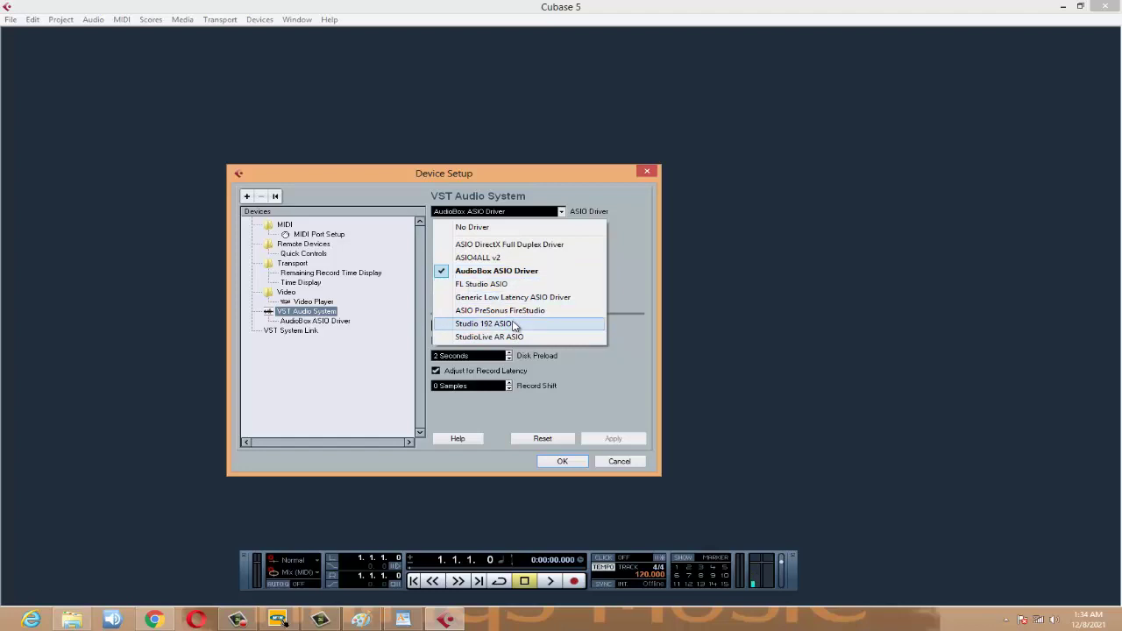
click(515, 272)
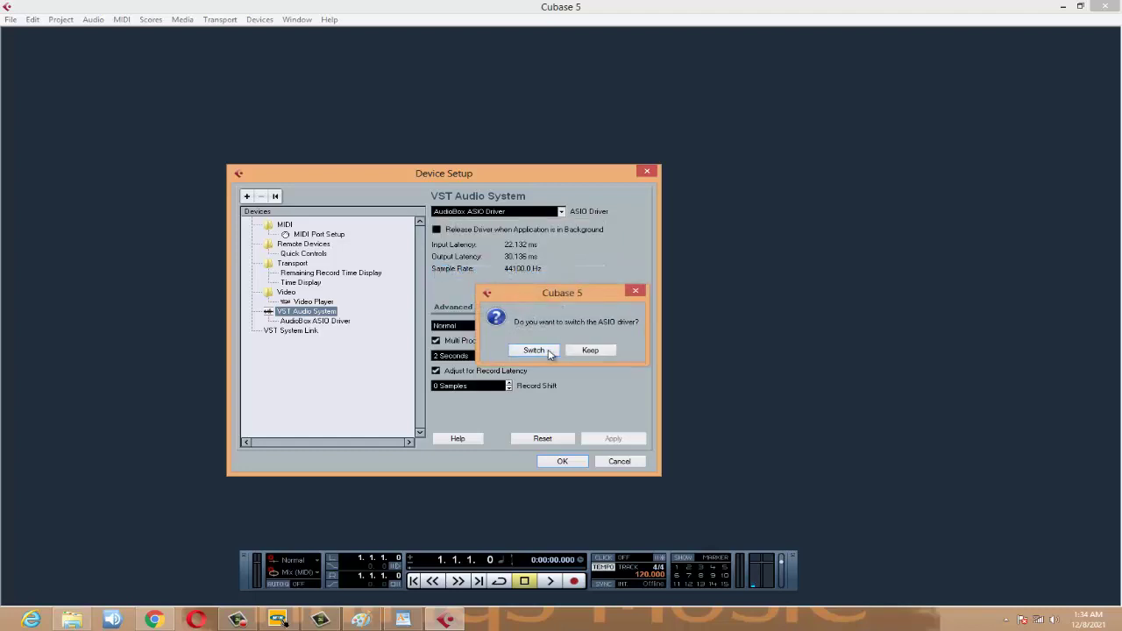
click(531, 351)
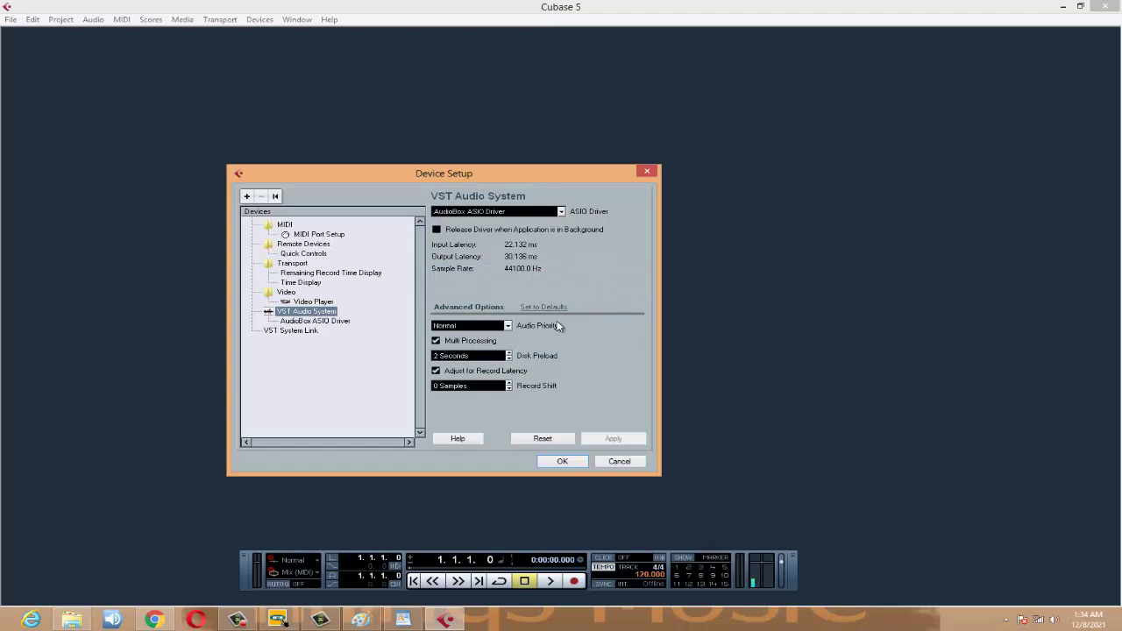
click(565, 462)
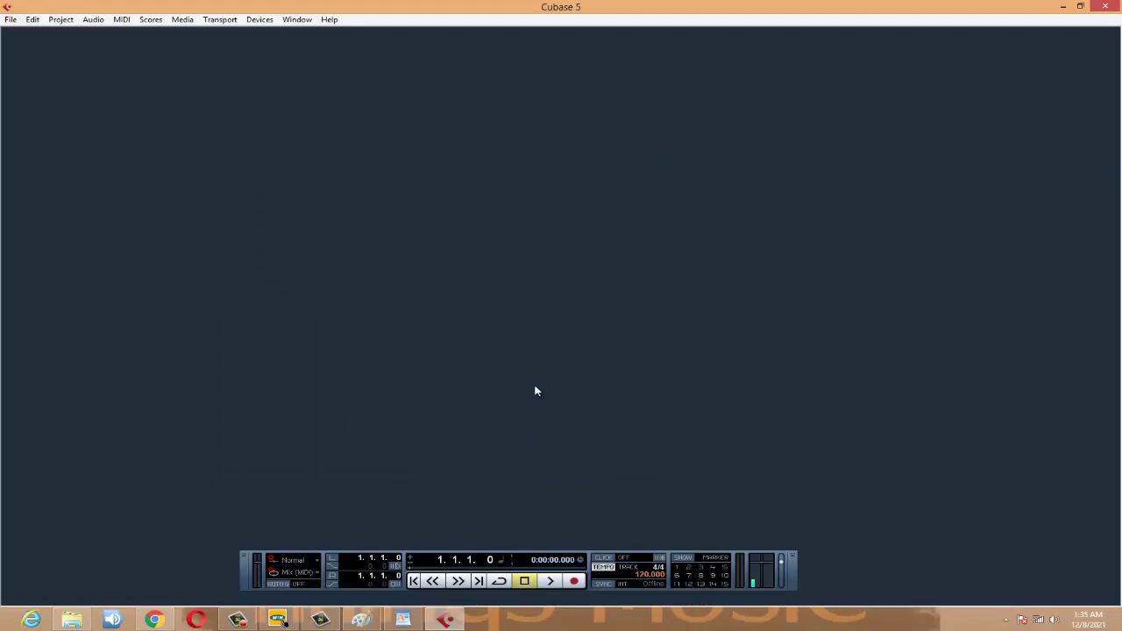
Step: Open VST Connections and show the input bus routing
click(257, 21)
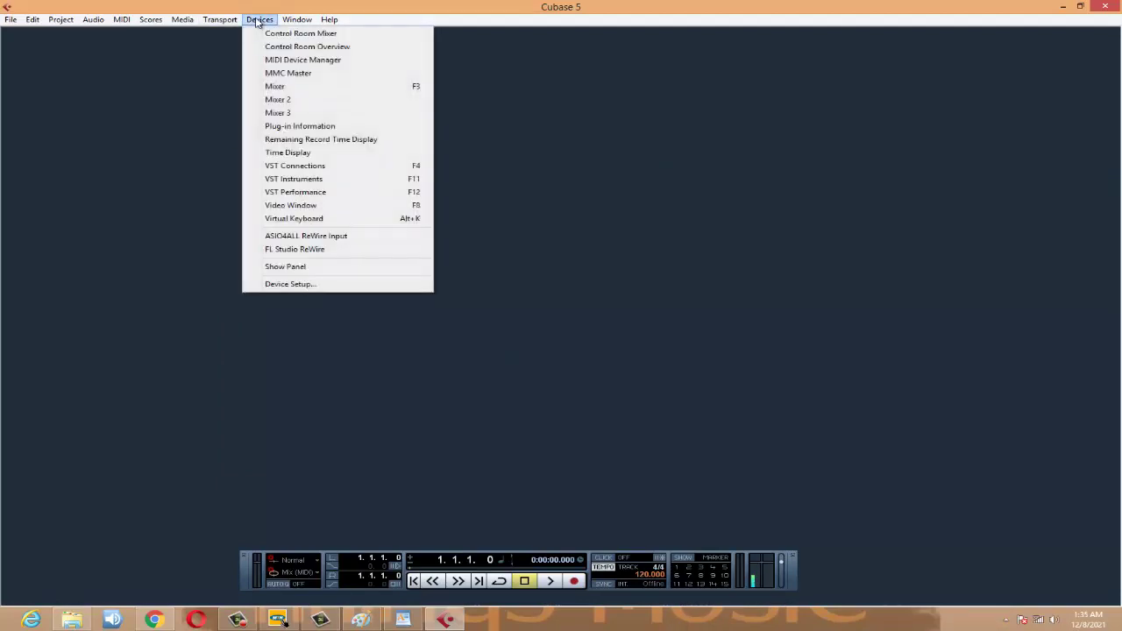
click(310, 171)
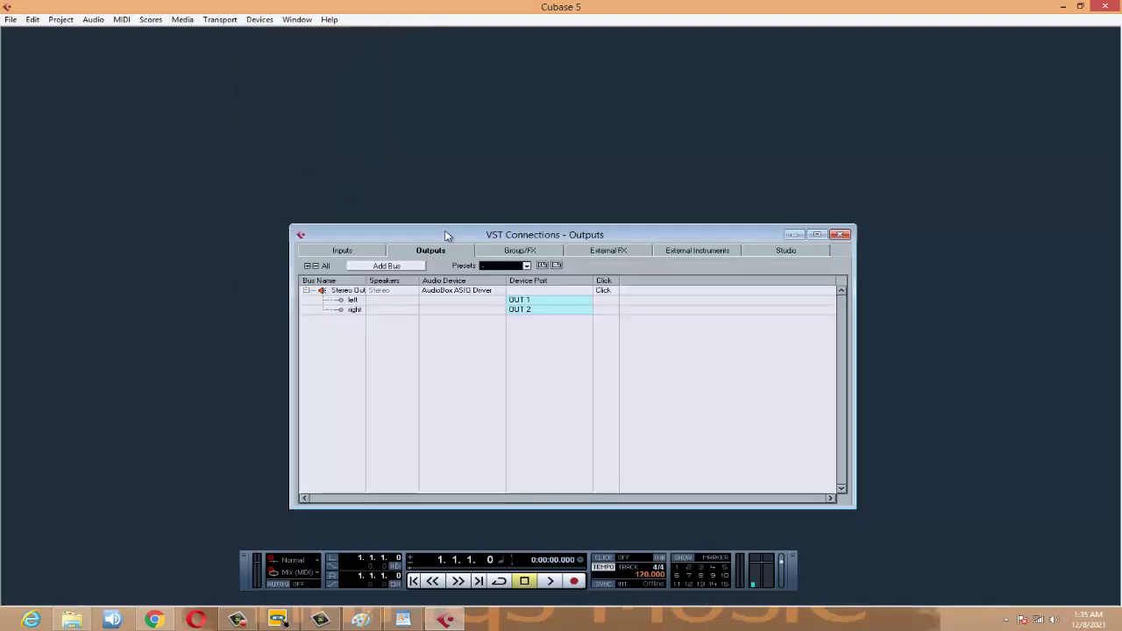
click(379, 254)
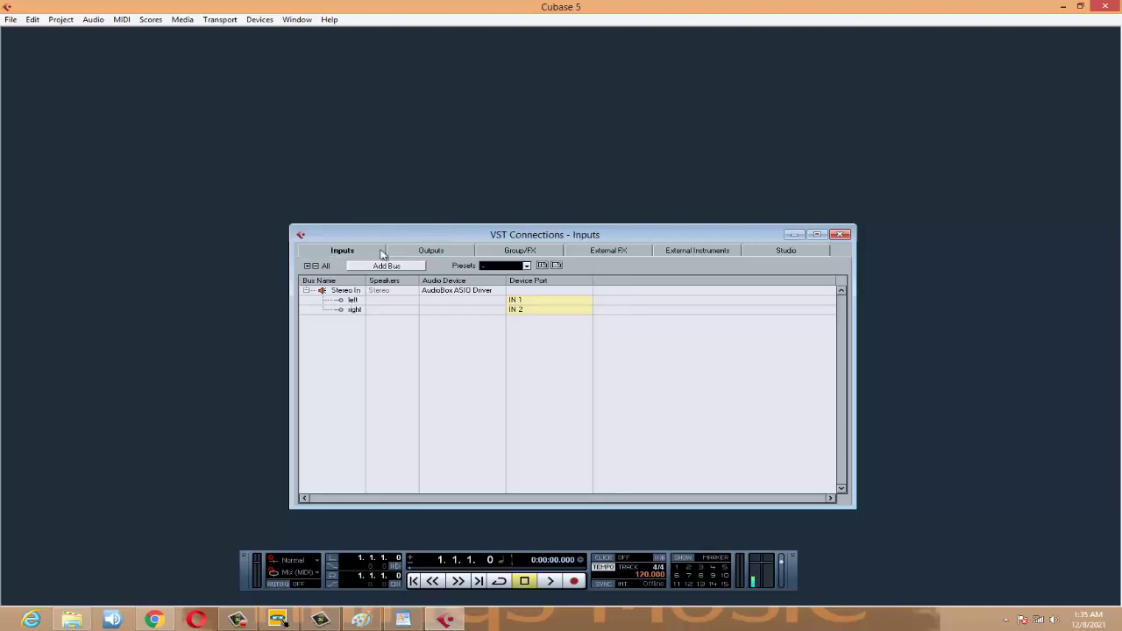
click(438, 254)
click(379, 253)
Step: Keep the stereo input's left channel on AudioBox IN 1 and right on IN 2
click(535, 302)
click(533, 304)
click(534, 312)
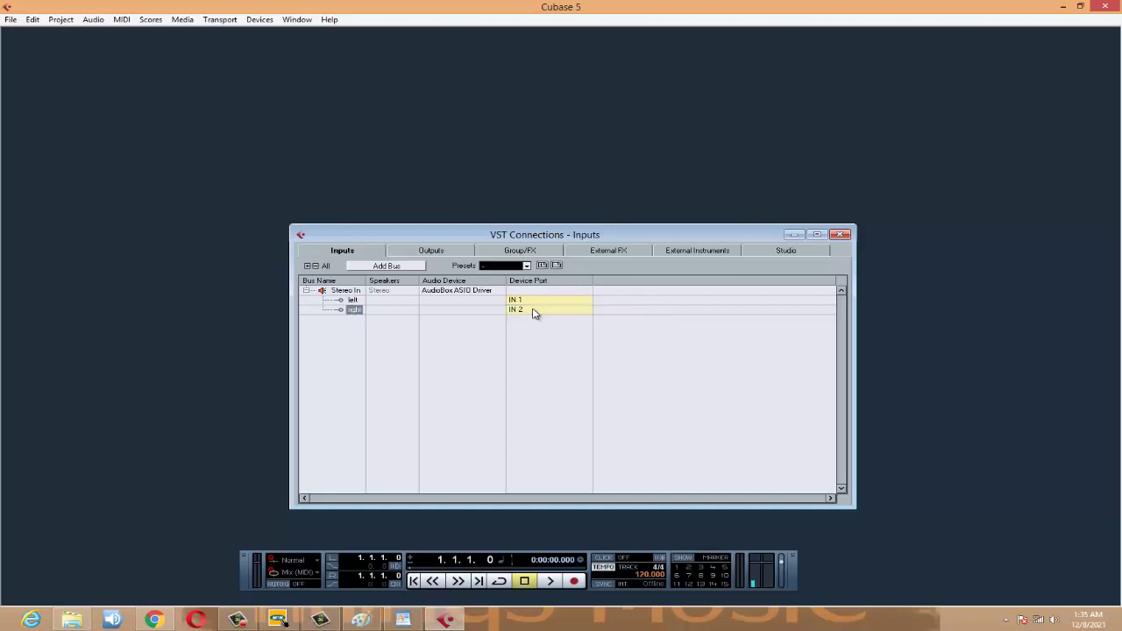
click(533, 240)
click(534, 301)
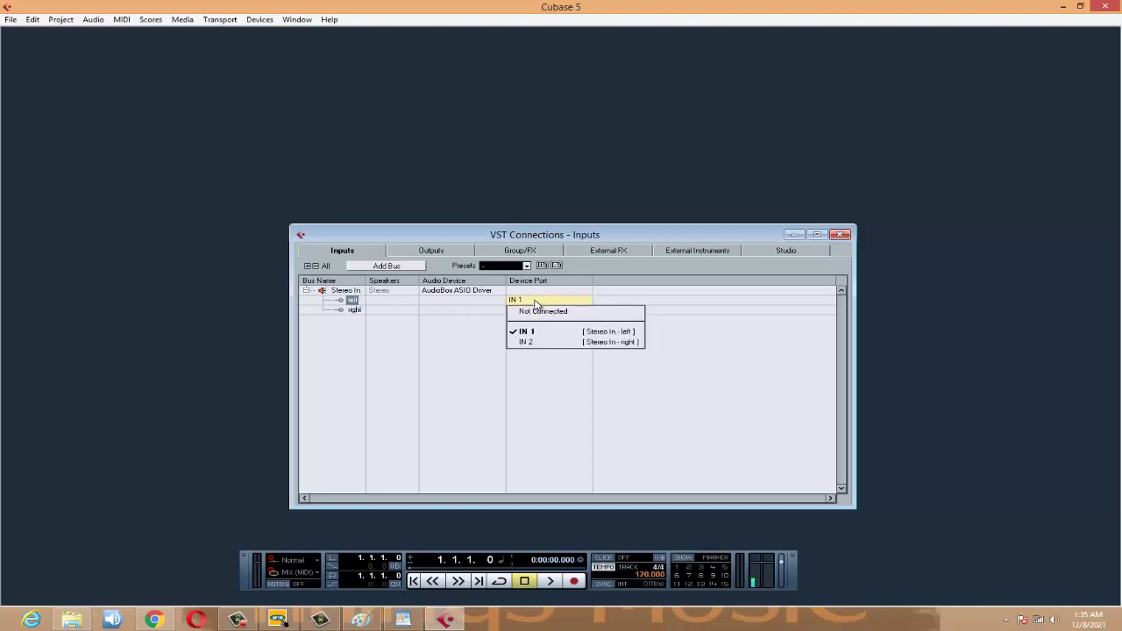
click(530, 310)
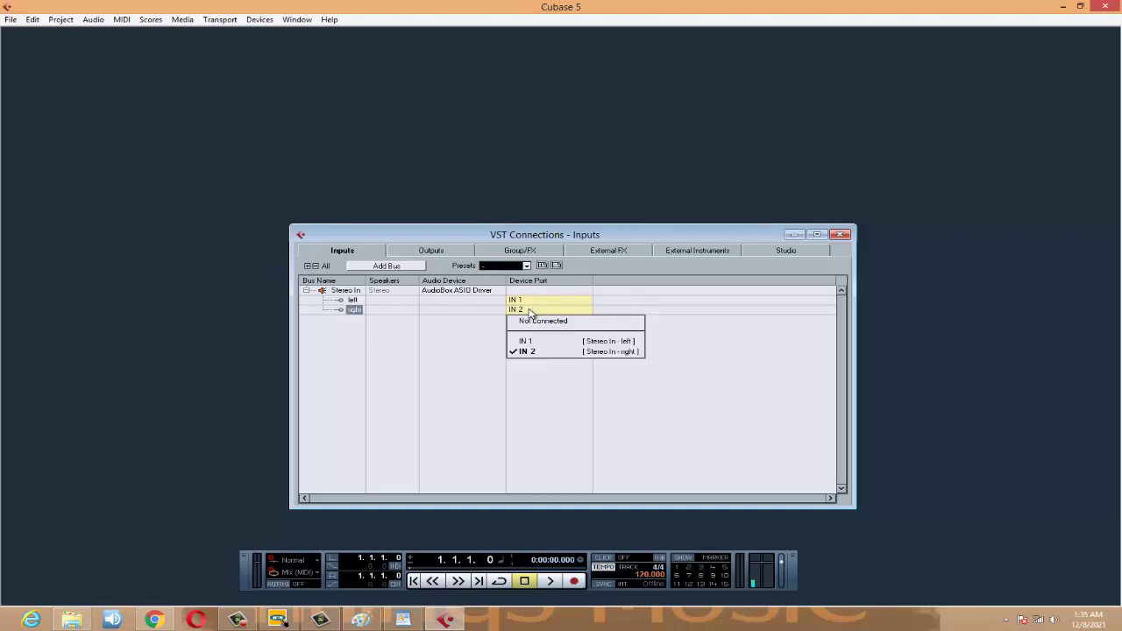
click(528, 312)
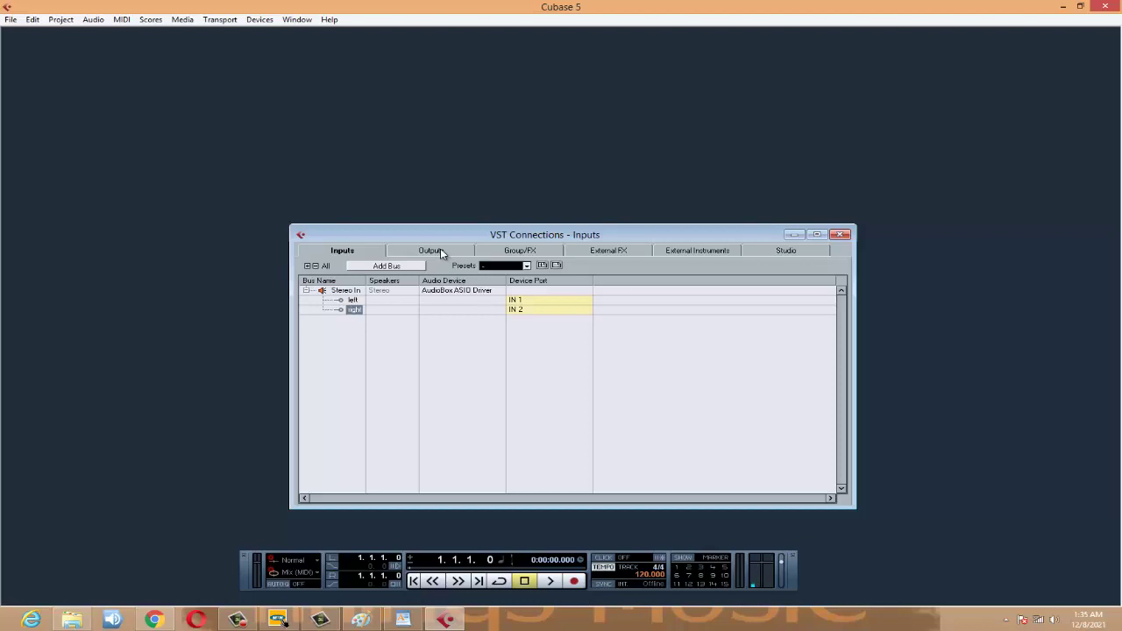
click(442, 253)
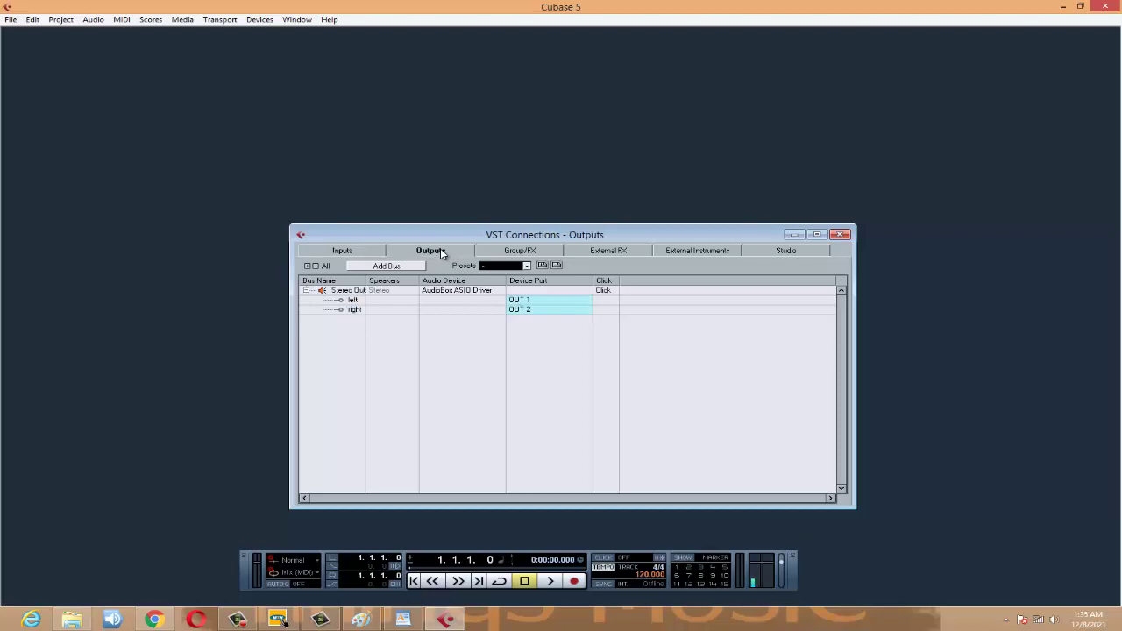
Step: Route the stereo output's left channel to AudioBox OUT 1, right to OUT 2, and close VST Connections
click(538, 300)
click(526, 332)
click(540, 310)
click(533, 301)
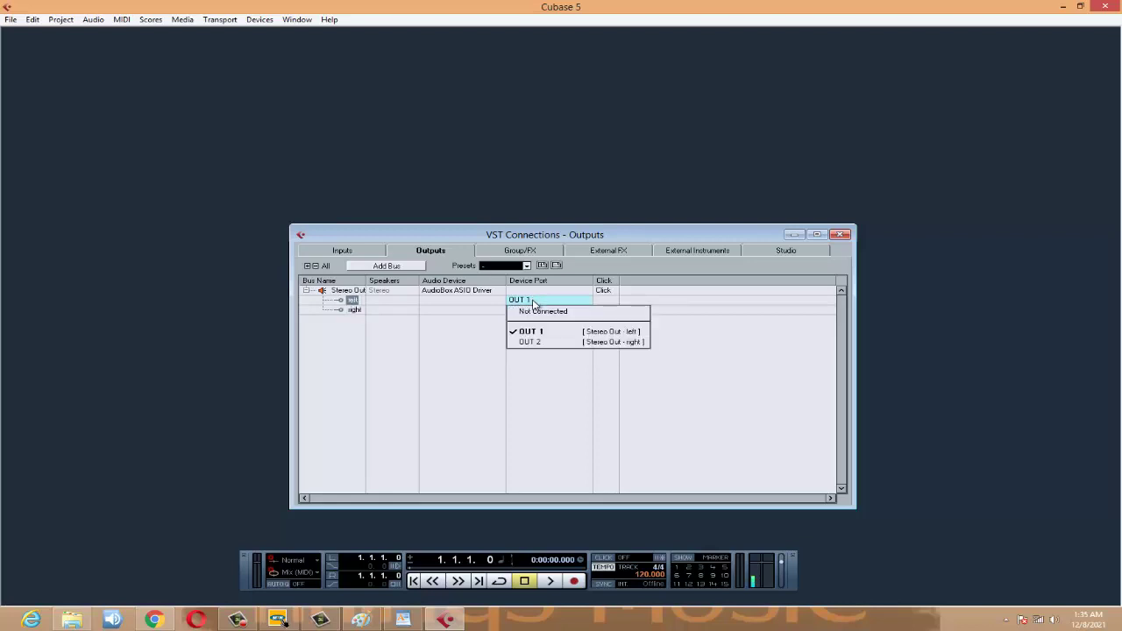
click(530, 310)
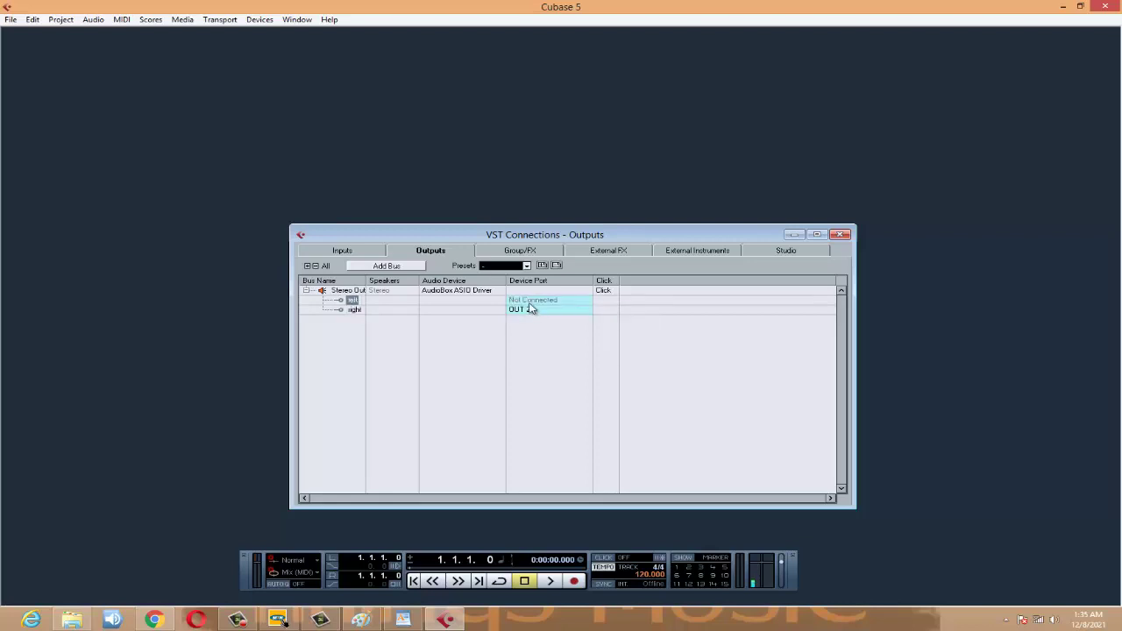
click(531, 301)
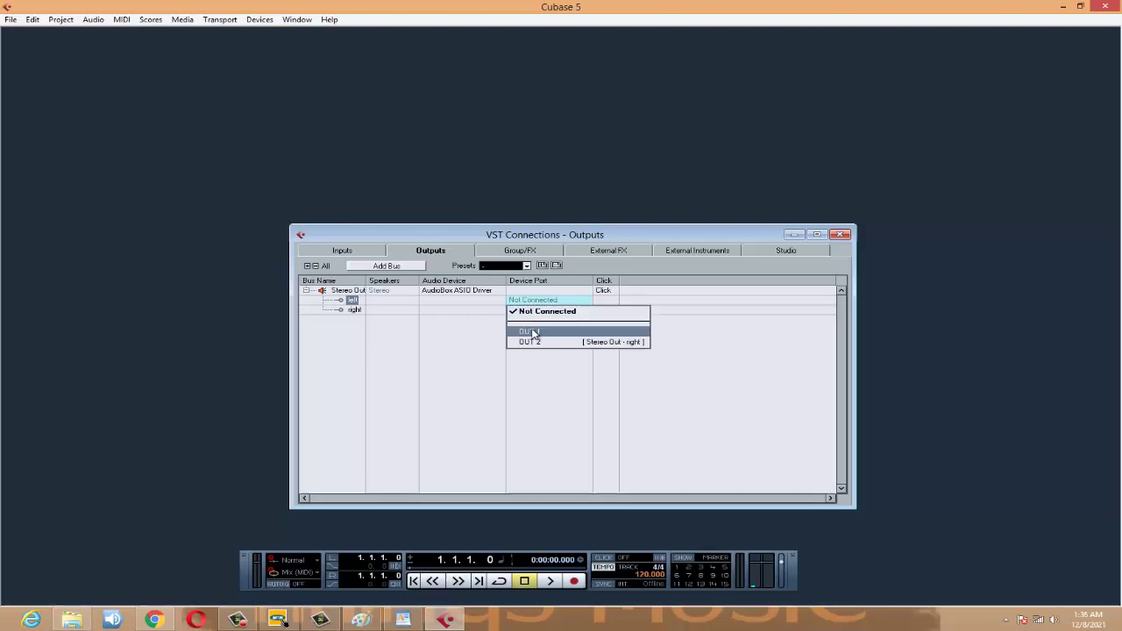
click(533, 333)
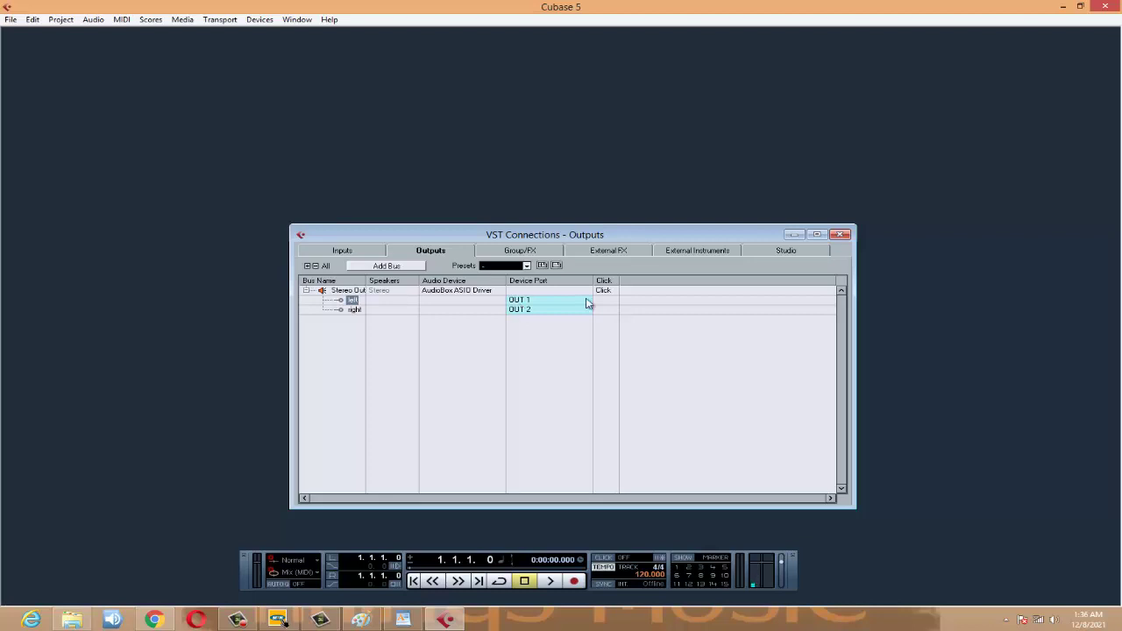
click(840, 235)
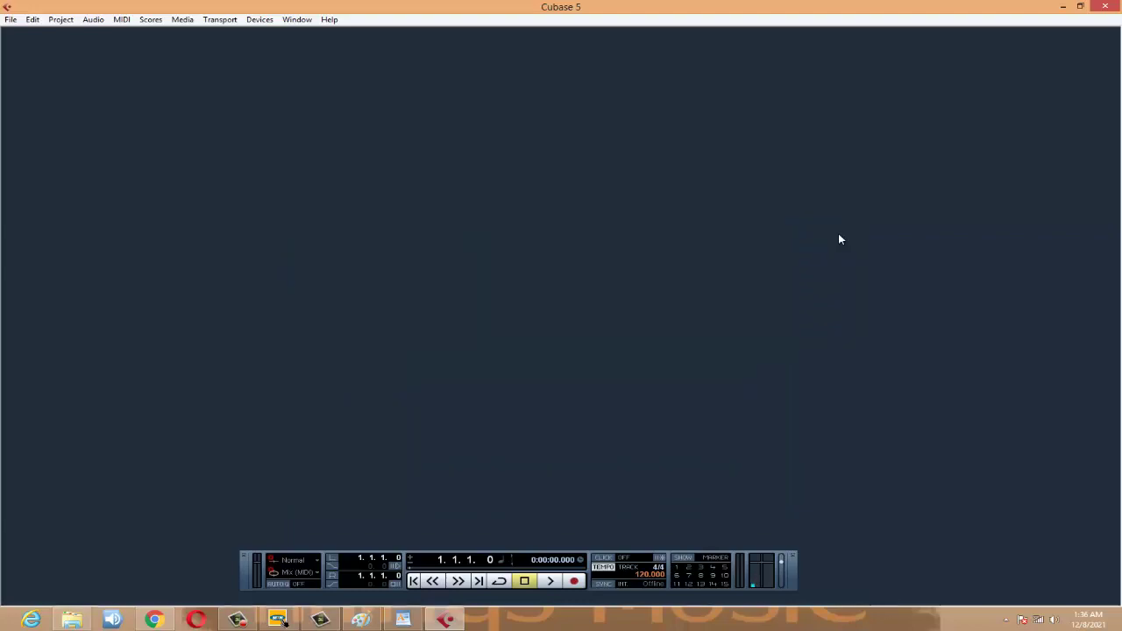